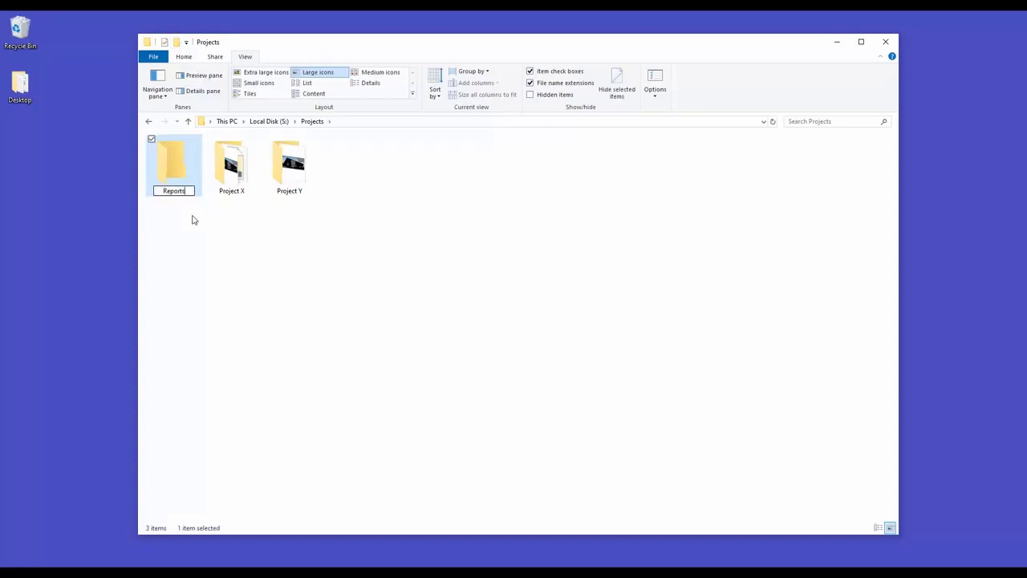
Step: Name the new folder in S:\Projects "Reports" and open it
key(Return)
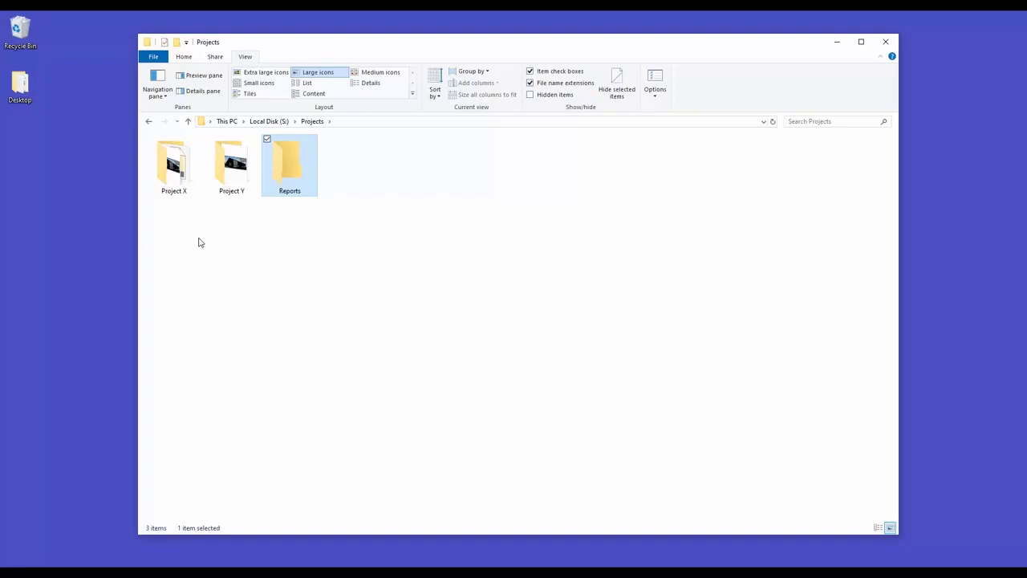
double_click(307, 163)
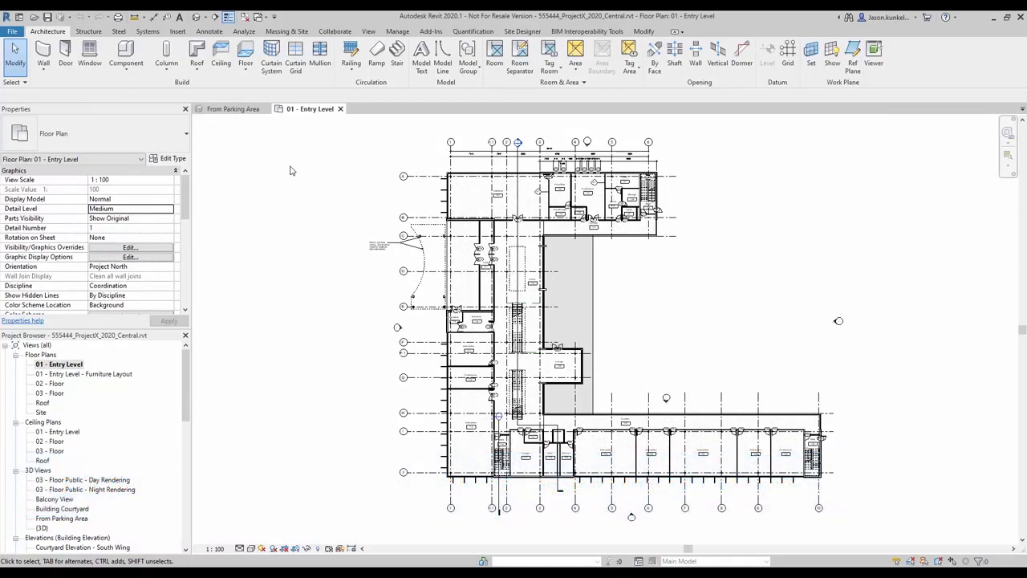
Step: Open the Model Checker setup in Revit and look at Revit Model Dashboard.xml in the Project Y dashboard-multi folder
click(584, 33)
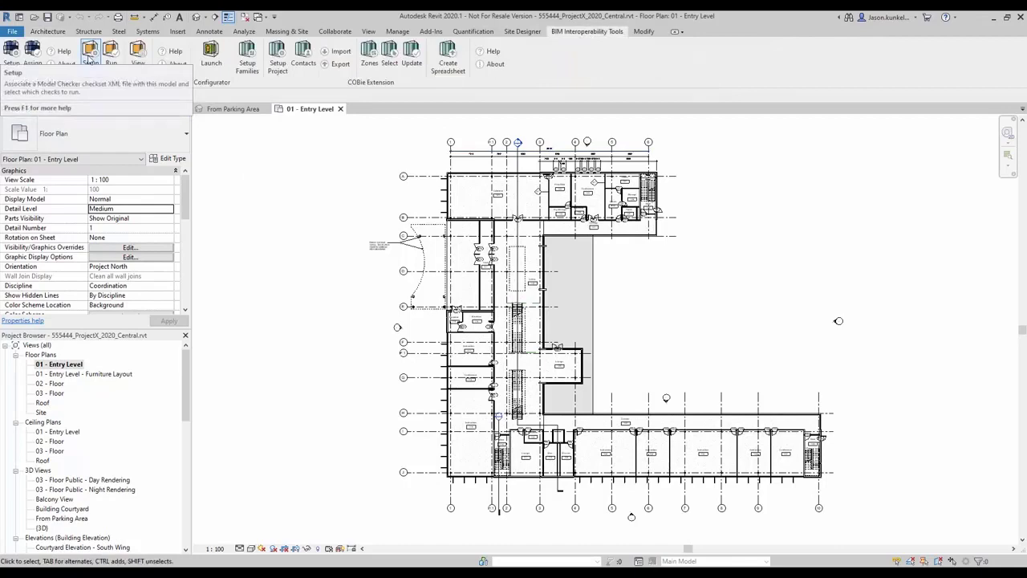
click(90, 60)
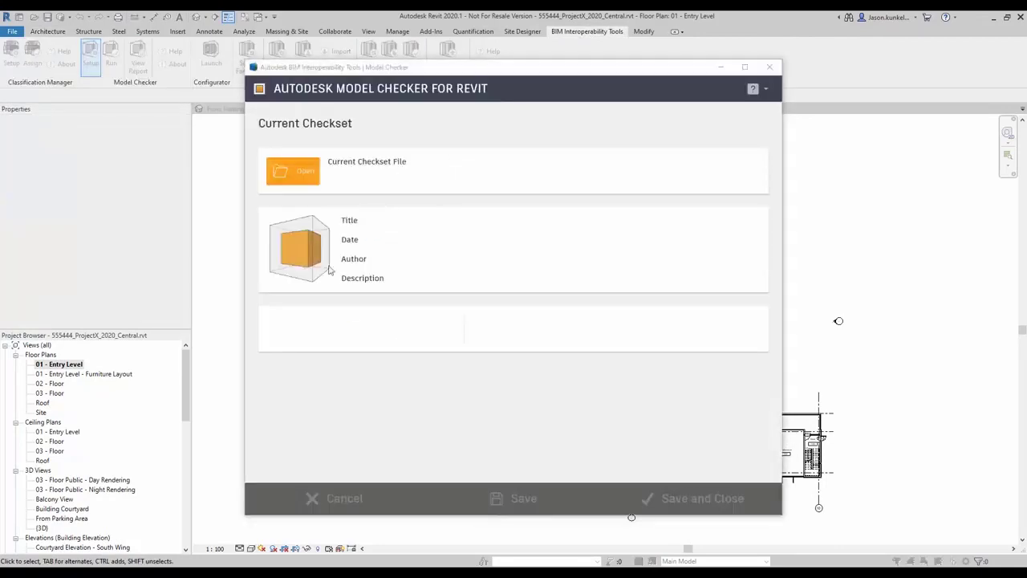
mouse_move(135, 553)
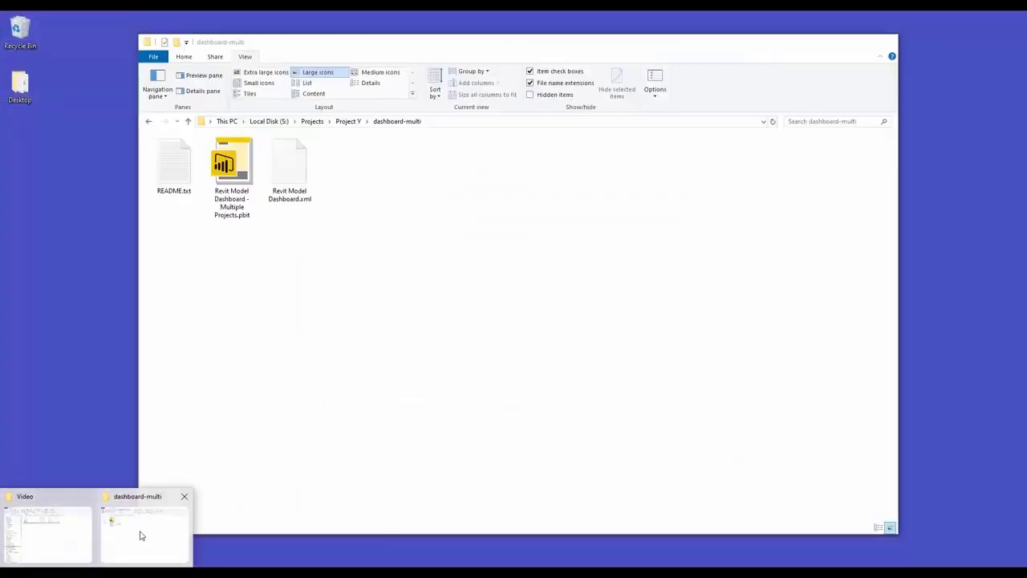
click(141, 535)
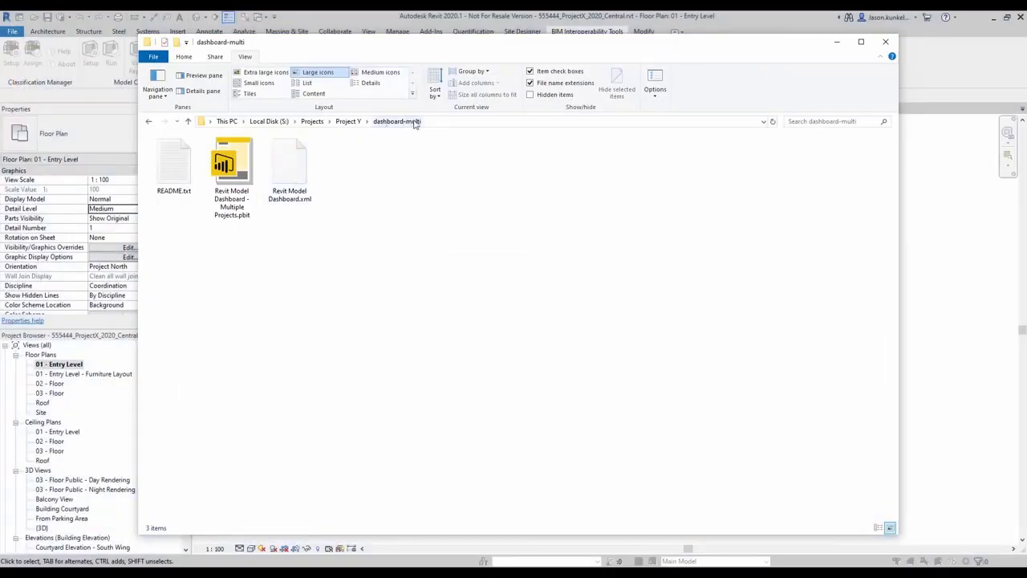
click(306, 206)
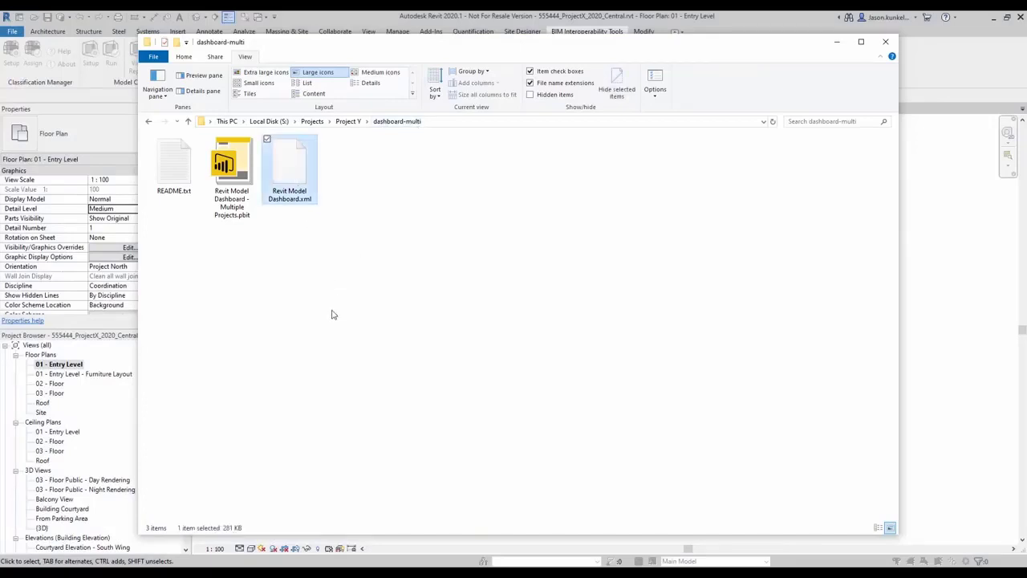
click(839, 43)
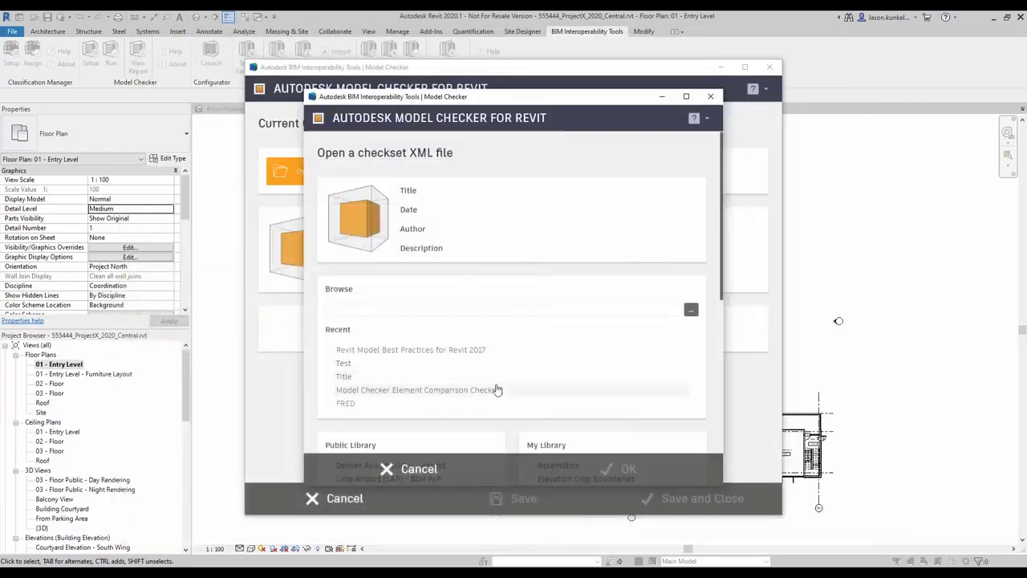
Step: Load the Model Health Dashboard Sample checkset from the public library
scroll(496, 389, down, 2)
scroll(497, 389, down, 2)
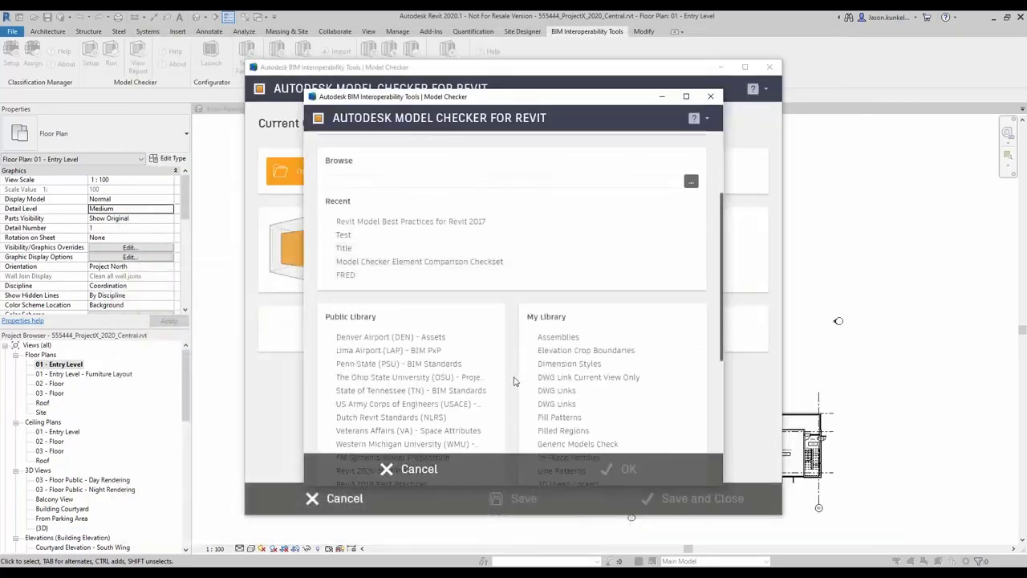
scroll(515, 381, down, 1)
scroll(514, 381, down, 5)
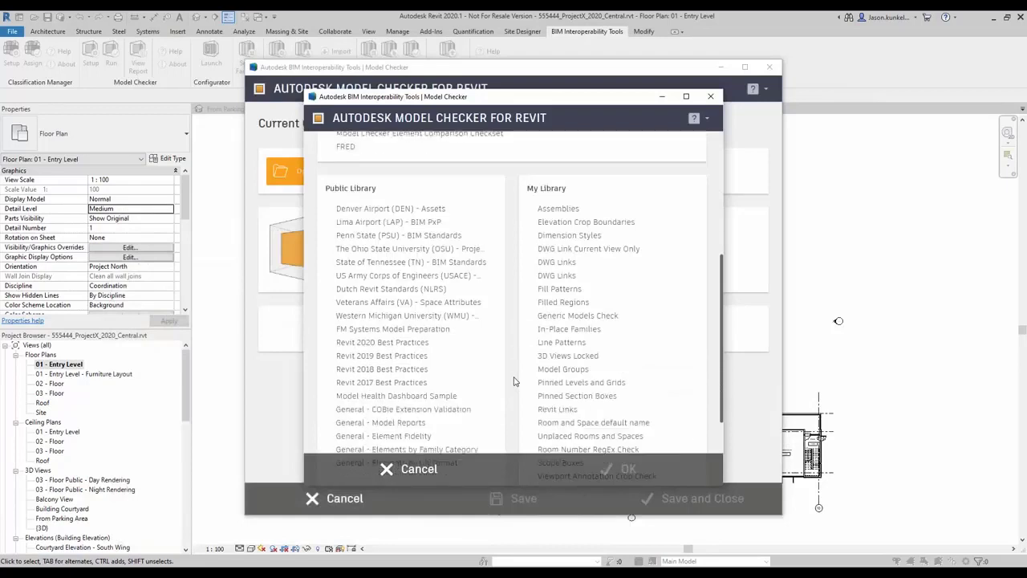
click(442, 369)
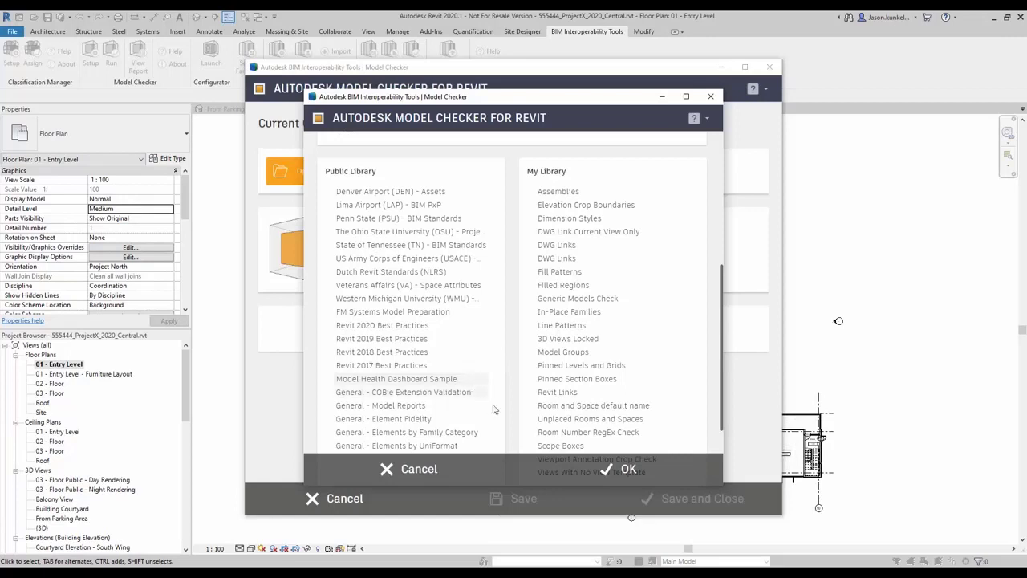
click(591, 476)
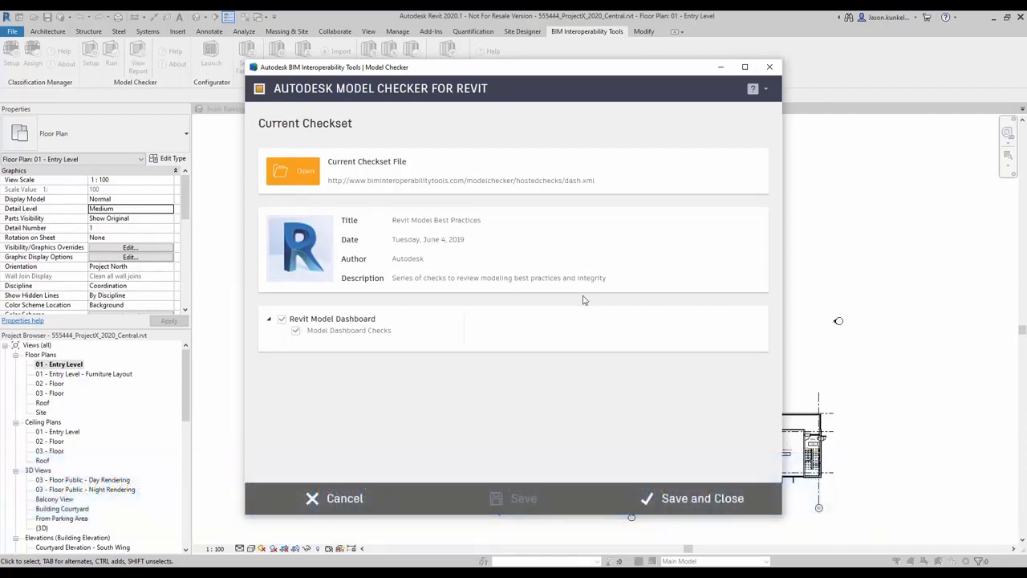
Step: Review all the checks listed in the Model Dashboard Checks section, including the version-specific Total Elements checks
click(350, 334)
scroll(722, 335, down, 3)
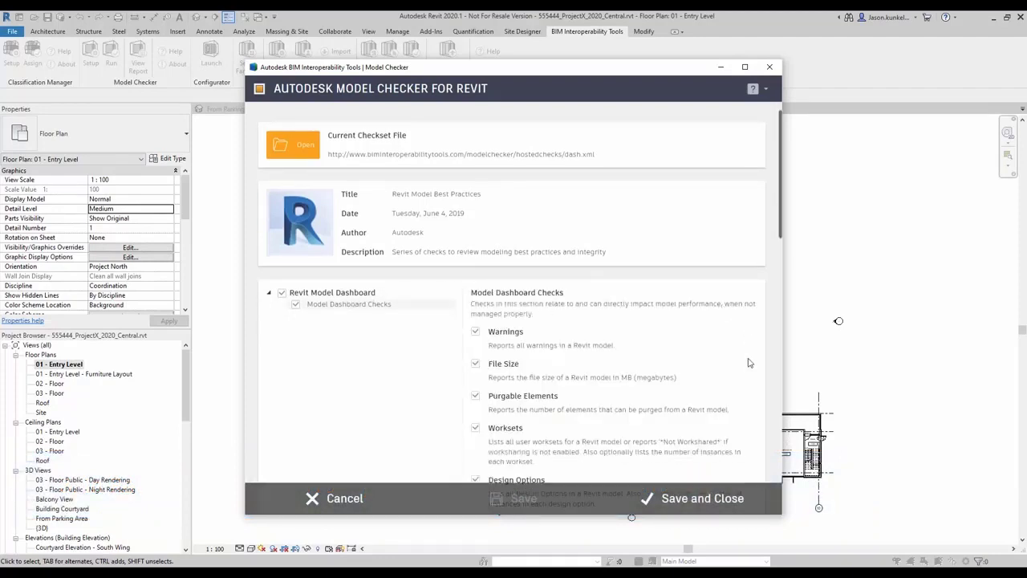
scroll(748, 363, down, 8)
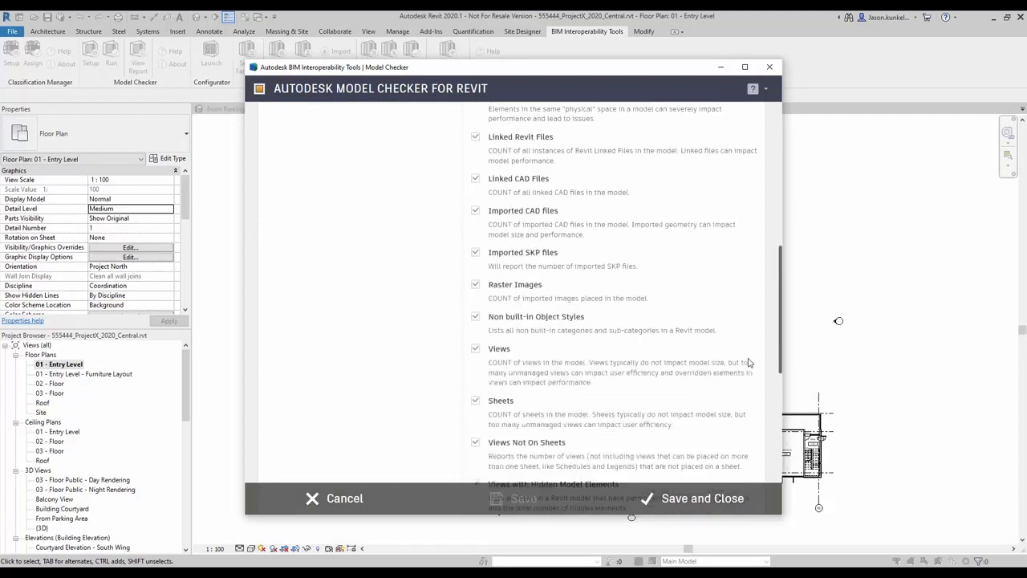
scroll(748, 363, down, 5)
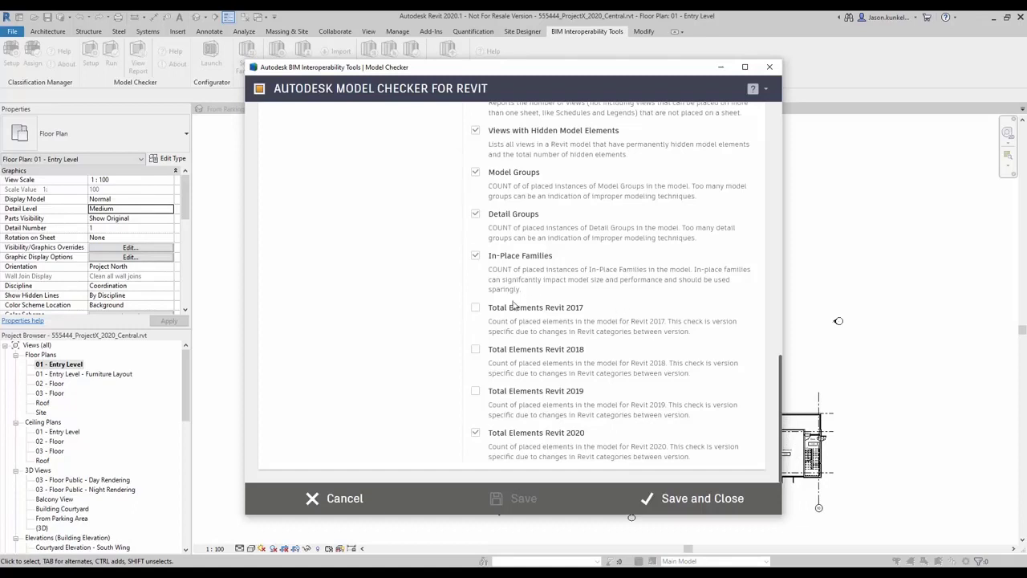
click(475, 309)
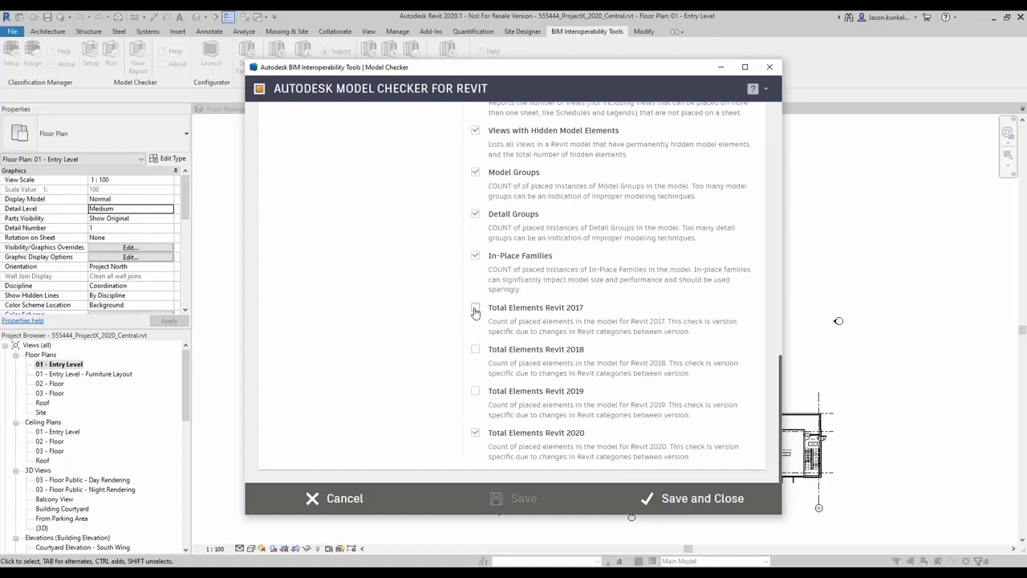
click(475, 433)
click(474, 434)
click(476, 310)
Step: Save the checkset setup and run the Model Checker report on 555444_ProjectX_2020_Central.rvt
click(710, 502)
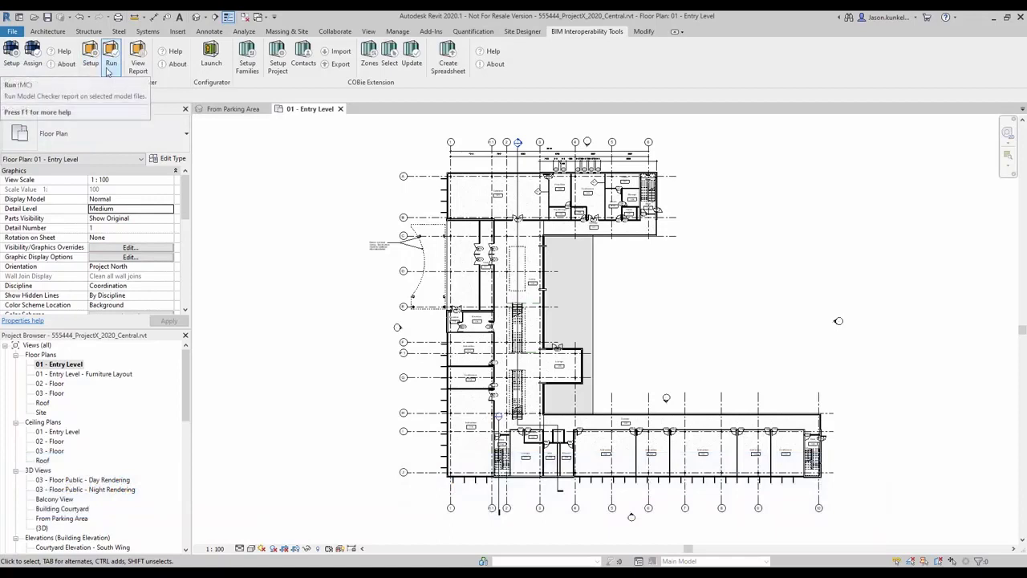
click(120, 72)
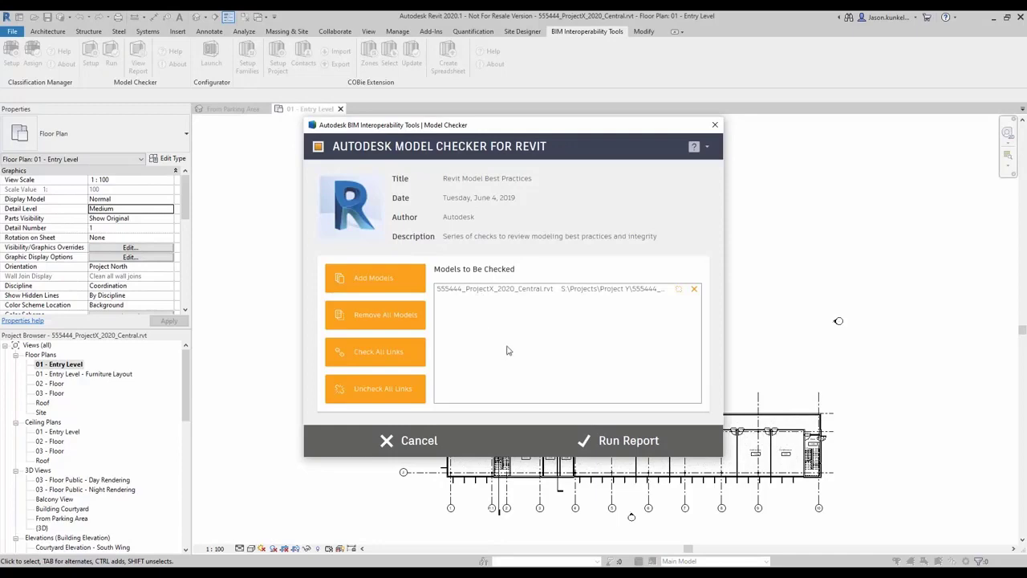
click(680, 444)
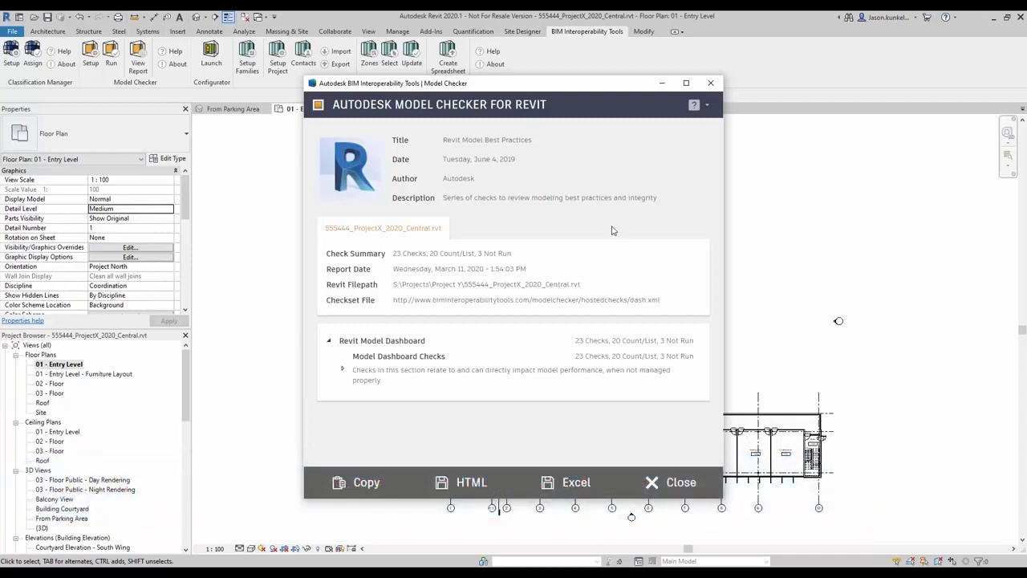
Step: Start an Excel export of the report and set its save location to S:\Projects\Reports
click(605, 492)
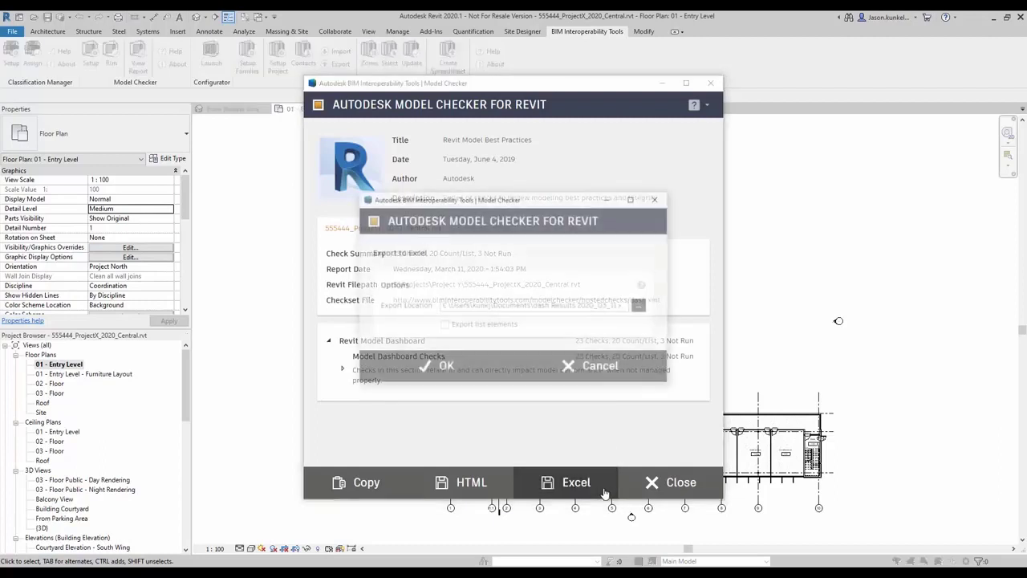
click(639, 308)
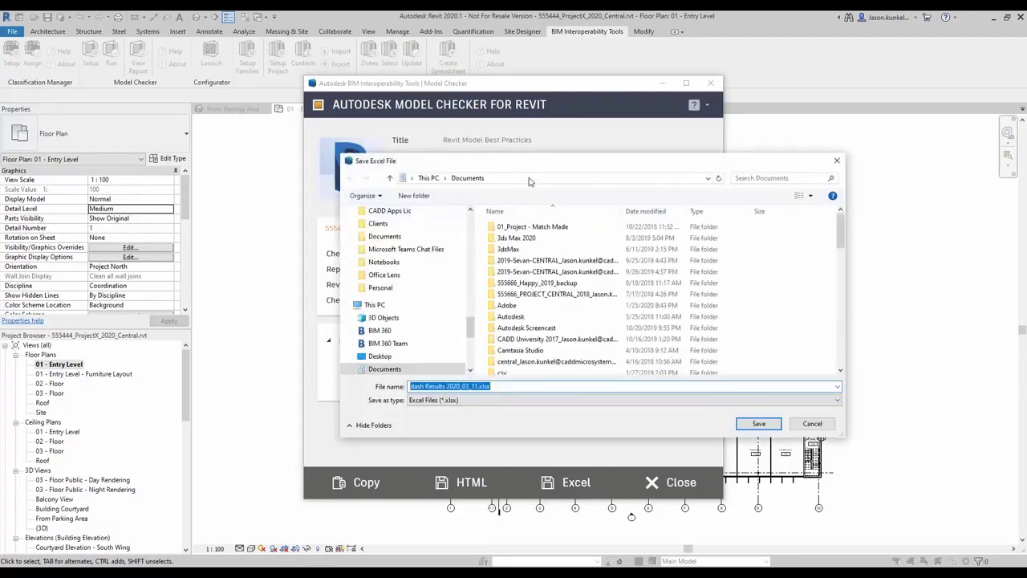
click(529, 178)
text(C:\Projects\Reports)
key(Return)
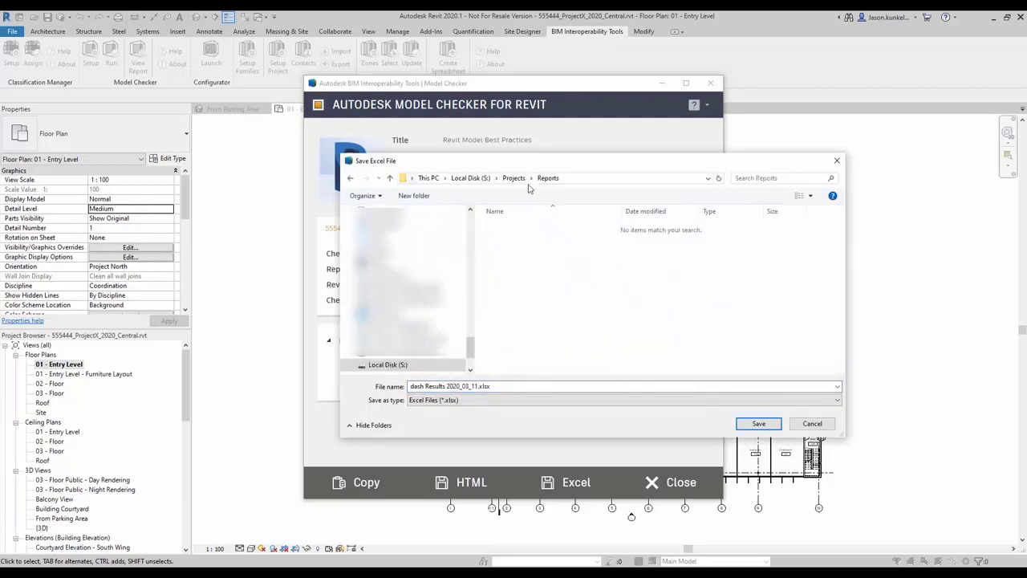
click(504, 386)
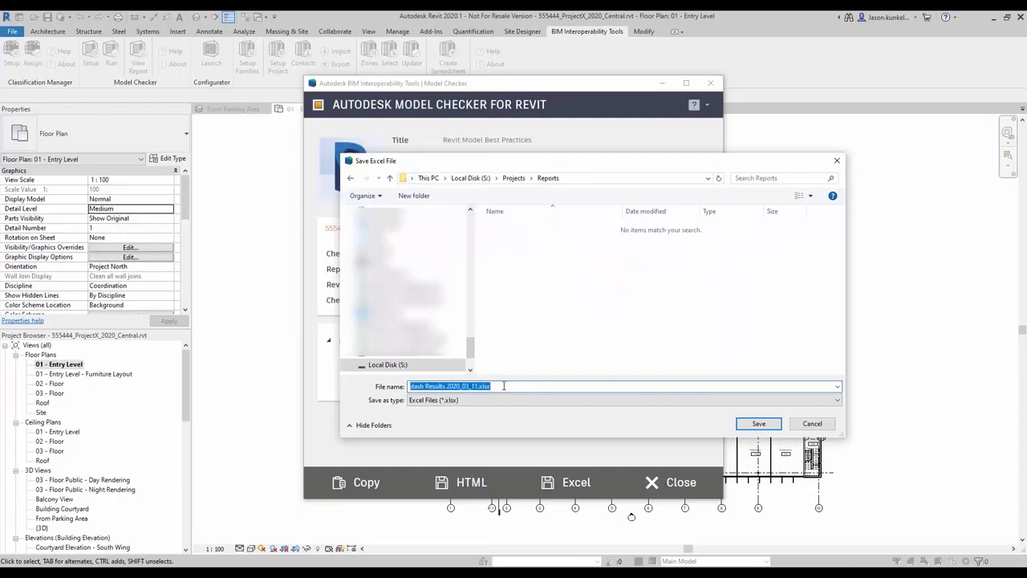
drag(476, 385, 356, 382)
key(Left)
key(Delete)
key(Delete)
key(Delete)
key(Delete)
key(Delete)
key(Delete)
key(Delete)
key(Delete)
key(Delete)
key(Delete)
key(Delete)
key(Delete)
key(Delete)
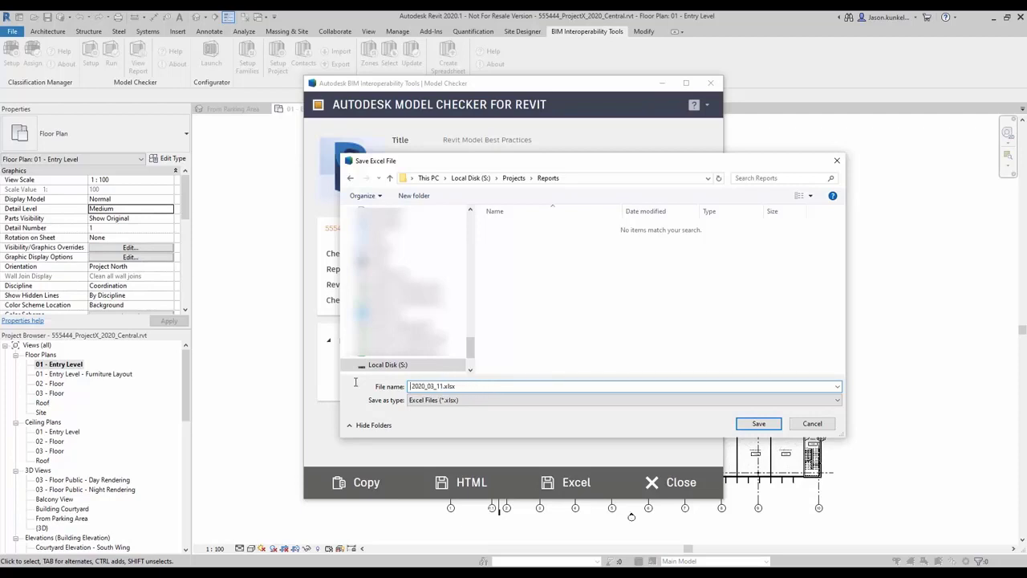
text(5554444-)
key(Left)
key(BackSpace)
click(758, 423)
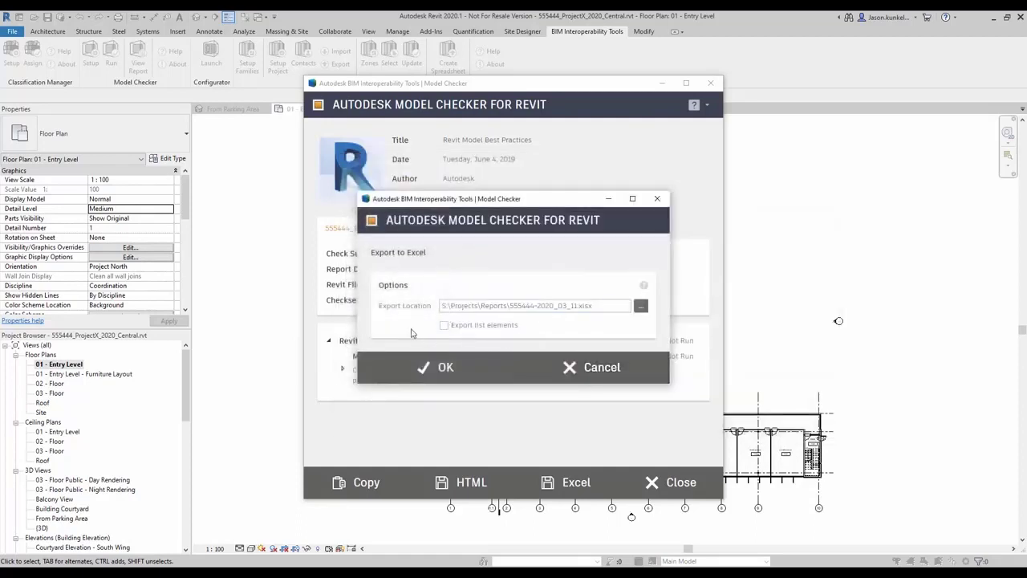
Step: Complete the Excel export without opening the file and close the Model Checker report
click(418, 367)
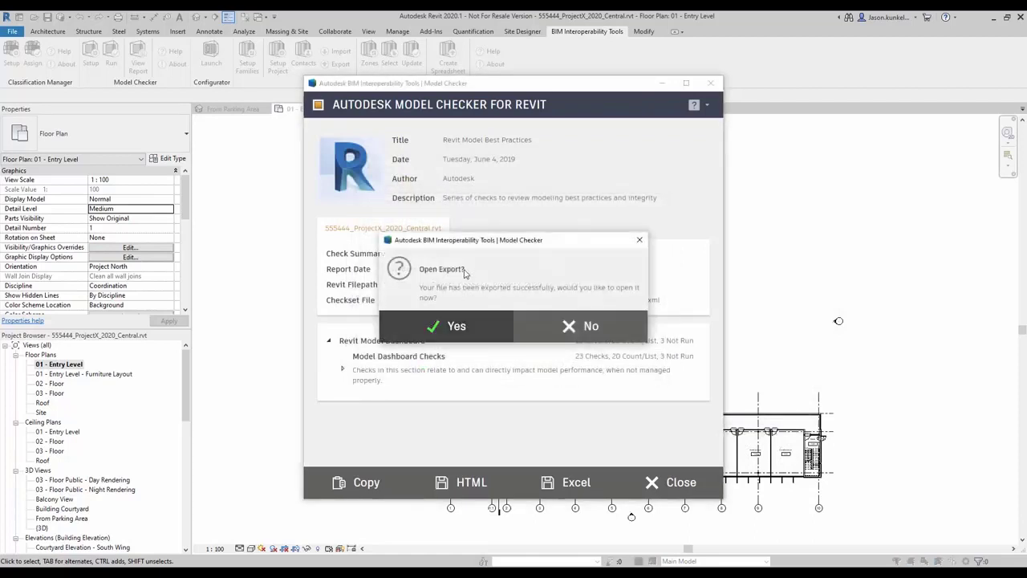
click(610, 330)
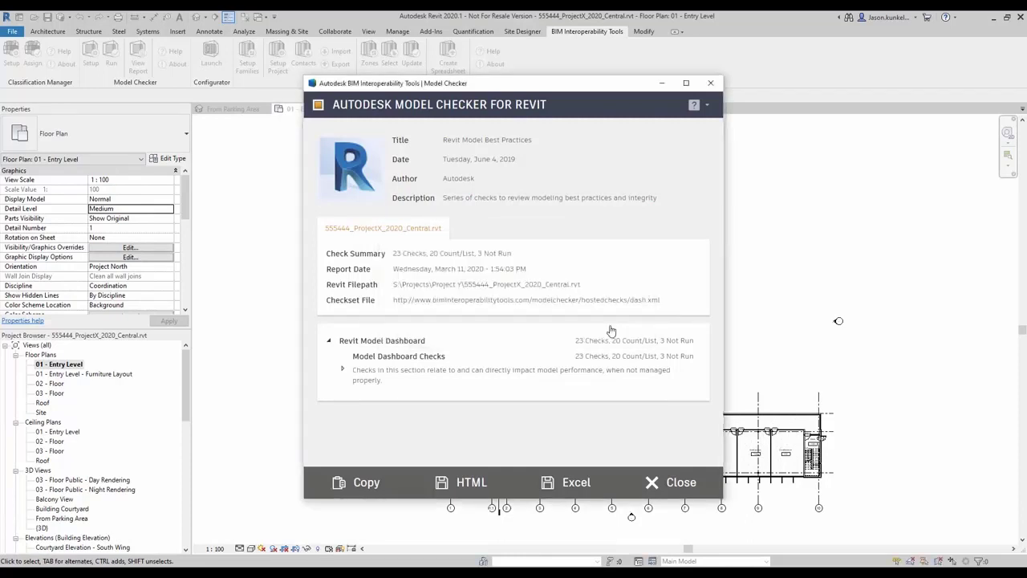
click(665, 485)
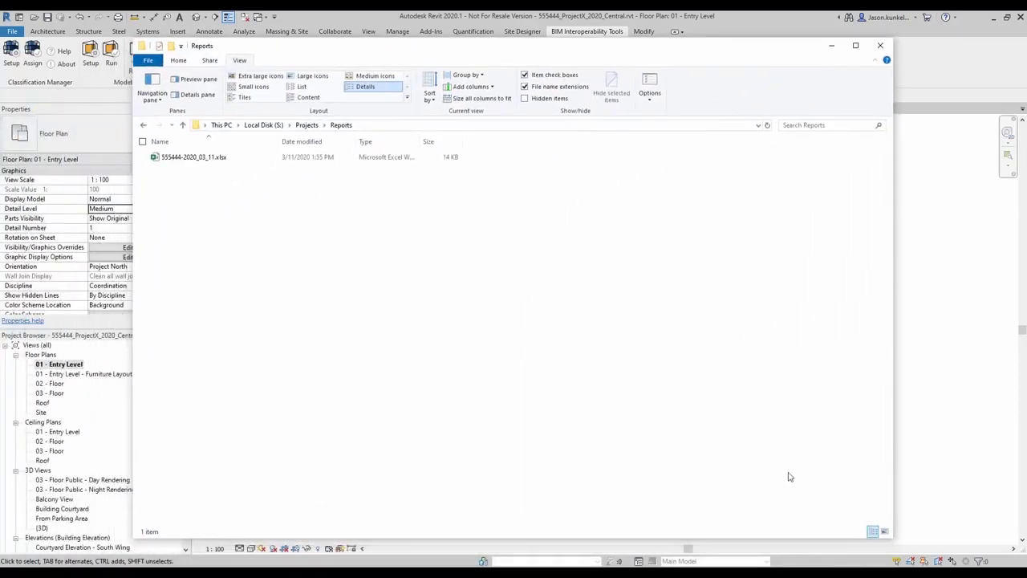
Step: Display the contents of the Reports folder as large icons
click(884, 531)
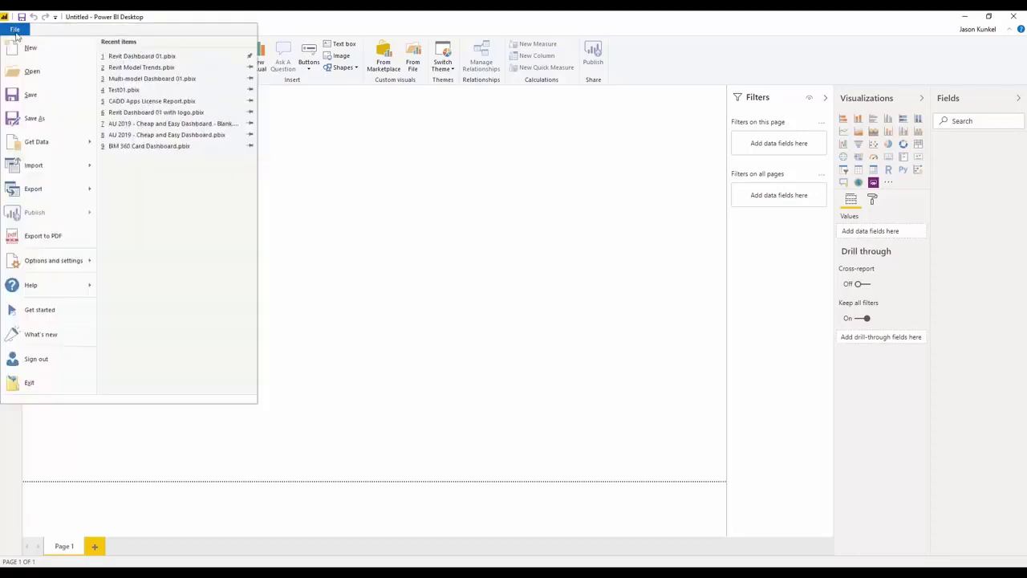
Step: In Power BI Desktop, start opening a file and browse to S:\Projects\Project Y\dashboard-multi
click(32, 72)
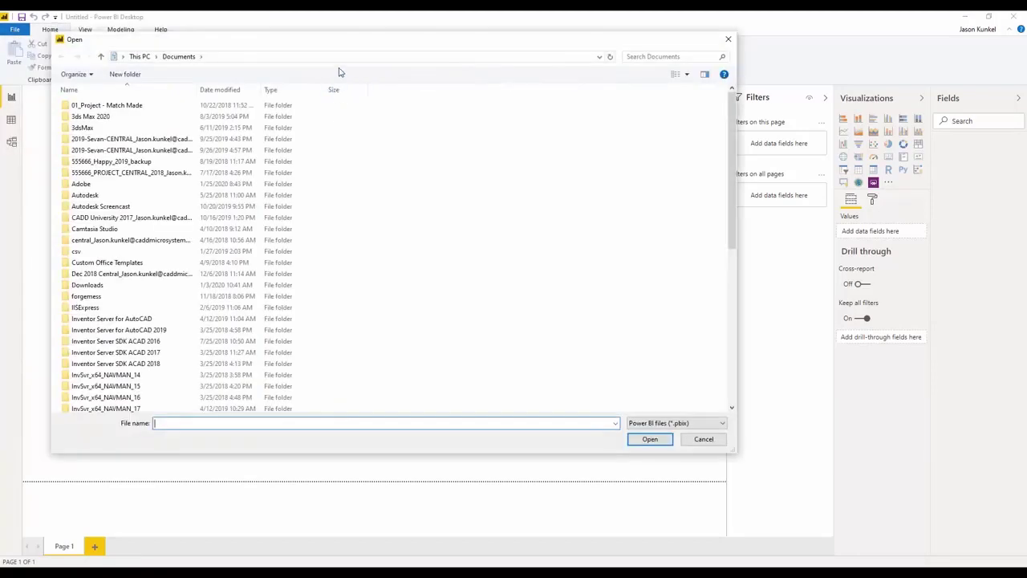
click(334, 58)
text(c)
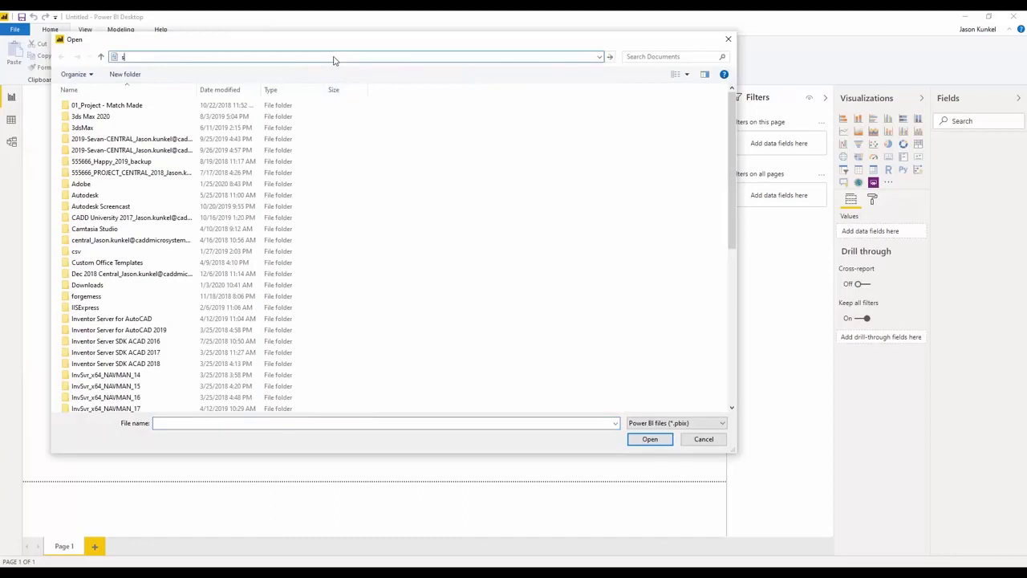
text(:)
key(Return)
click(74, 107)
double_click(73, 107)
double_click(88, 117)
double_click(90, 107)
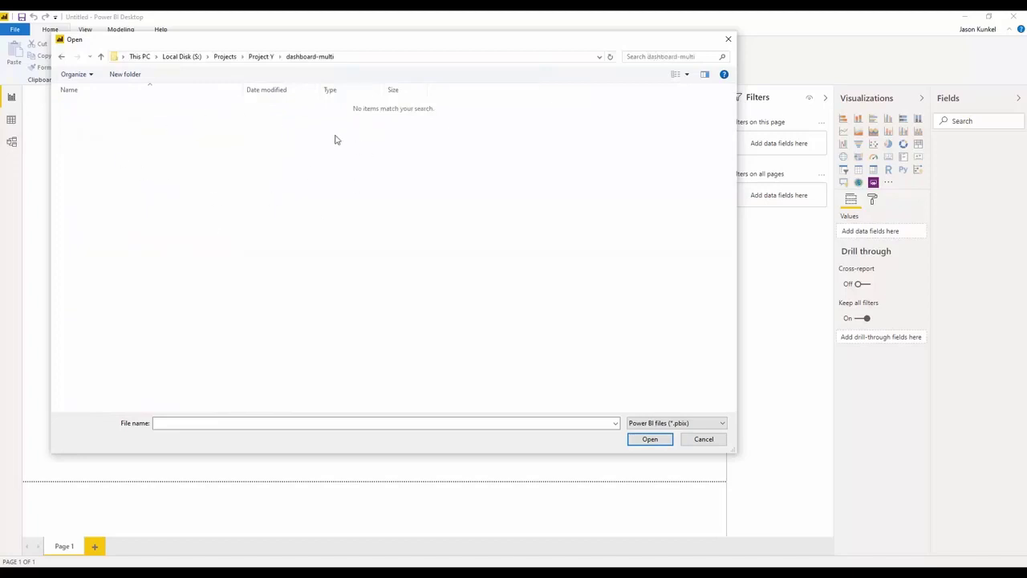
Step: Show Power BI template files (*.pbit) and open Revit Model Dashboard - Multiple Projects.pbit
click(722, 423)
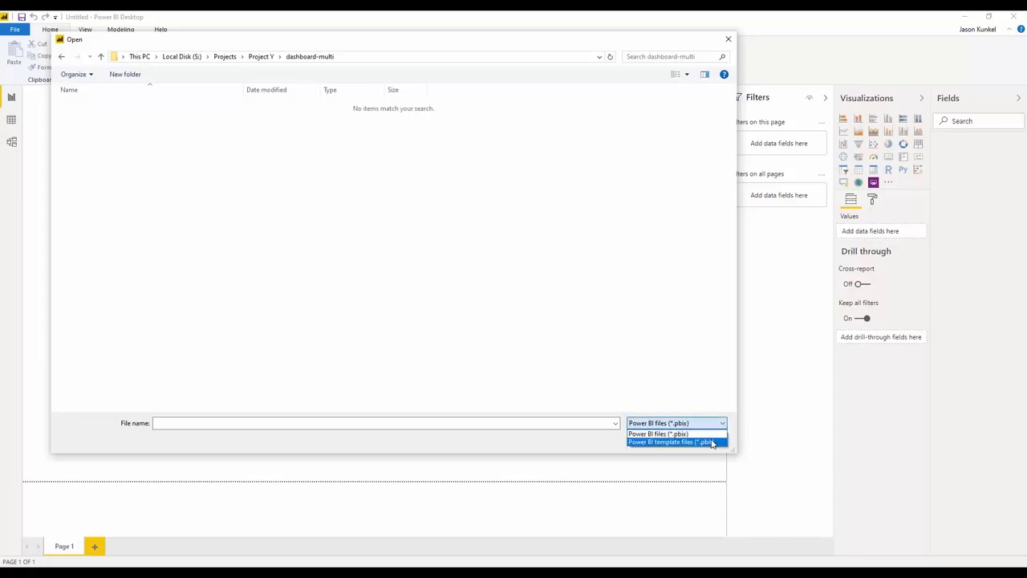
click(711, 443)
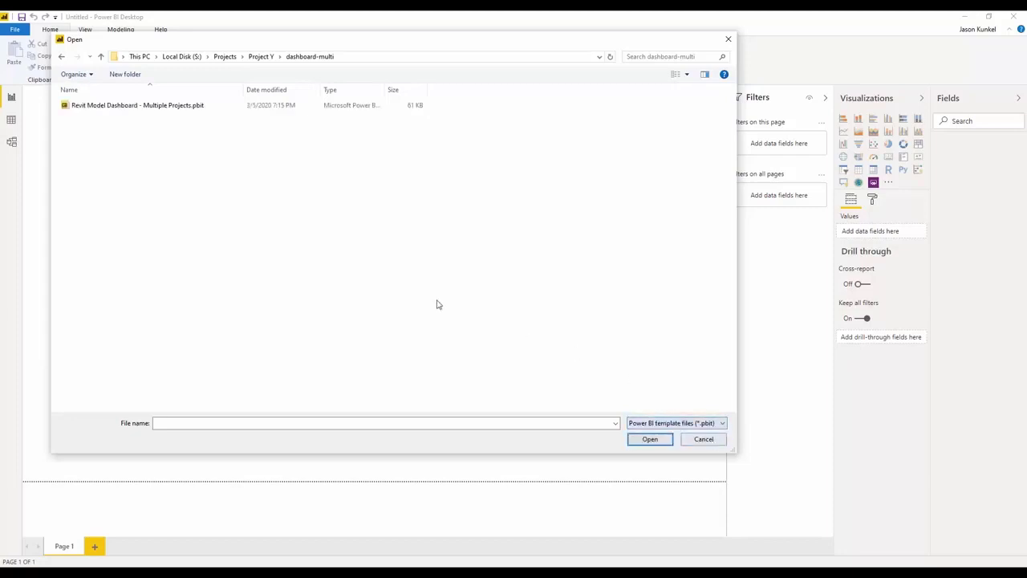
click(152, 106)
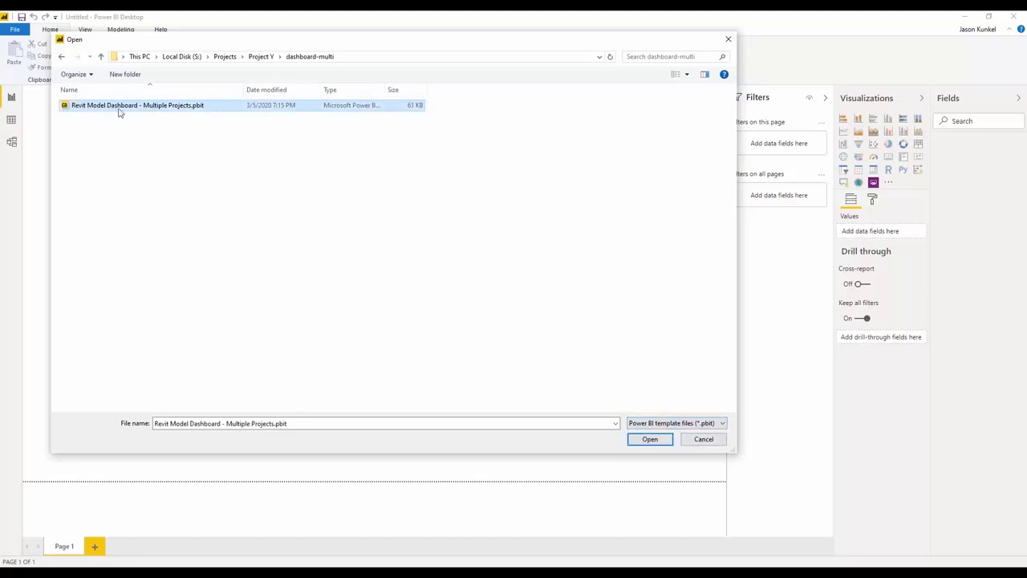
click(650, 440)
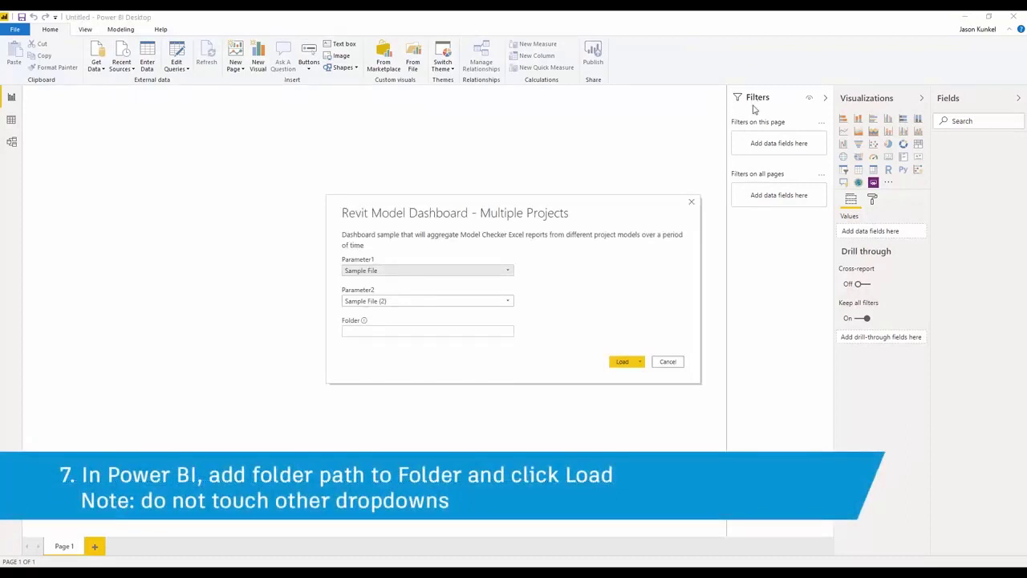
Step: Switch to the Reports folder in File Explorer and copy its full path for the template's Folder parameter
click(423, 329)
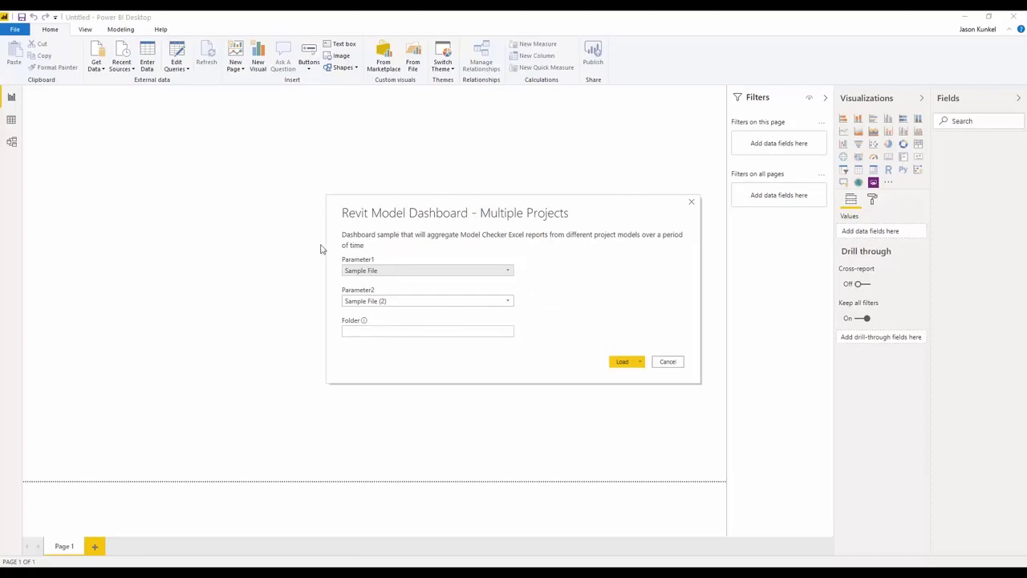
click(351, 330)
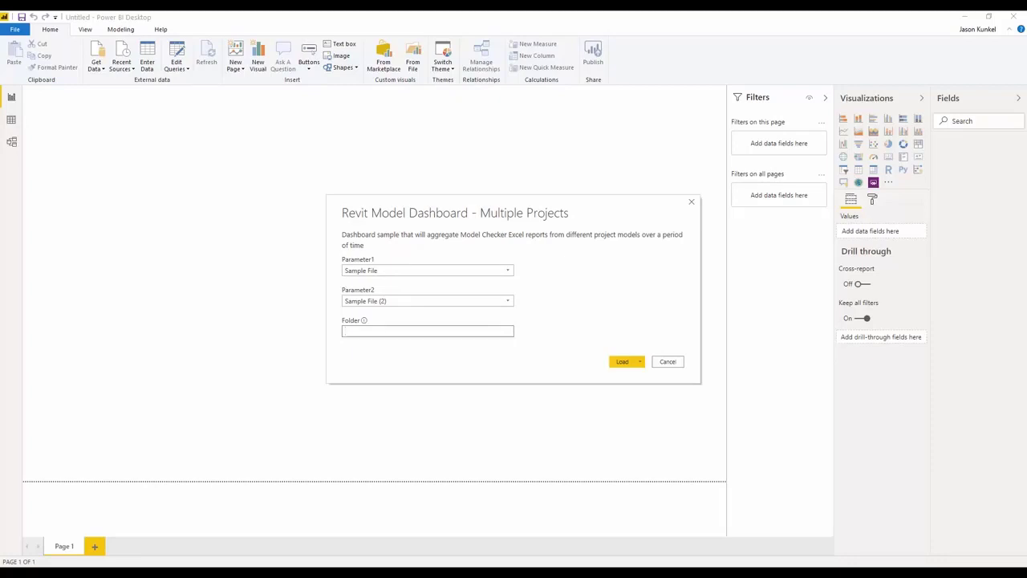
click(142, 543)
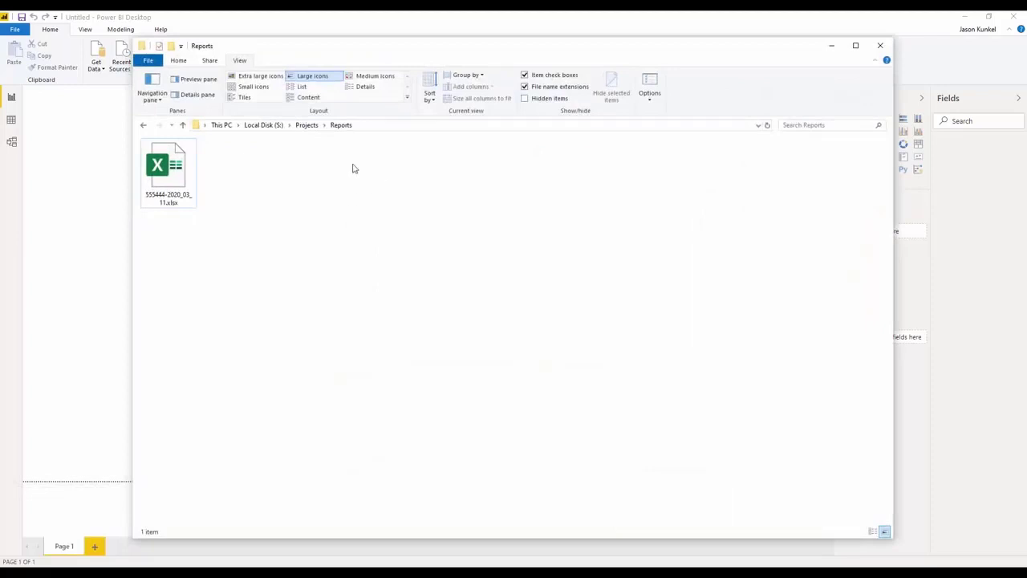
click(375, 127)
key(ctrl+c)
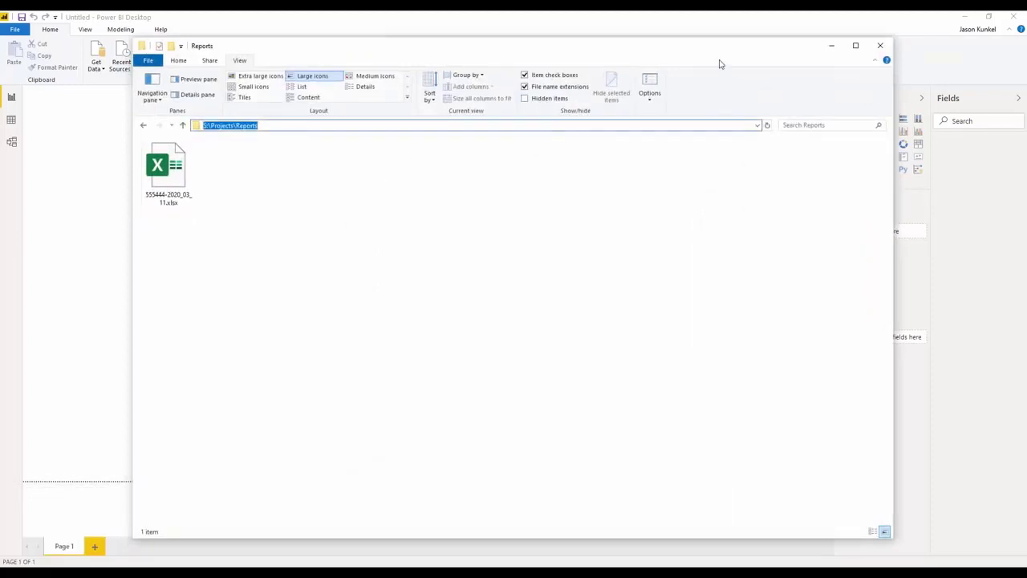
Step: Back in Power BI Desktop, set the Folder parameter to S:\Projects\Reports and load the dashboard data
click(831, 45)
click(408, 329)
key(ctrl+v)
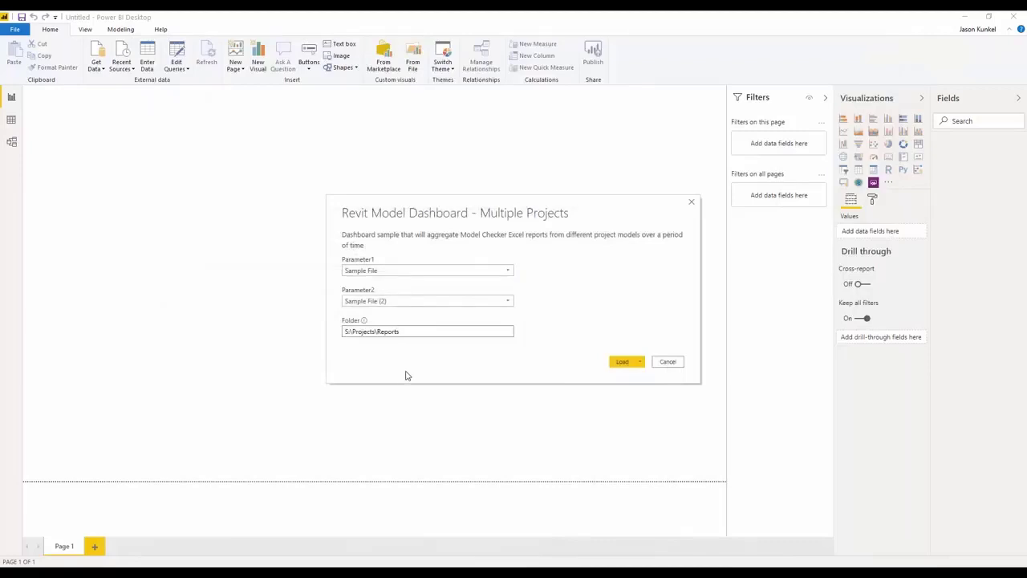
click(623, 363)
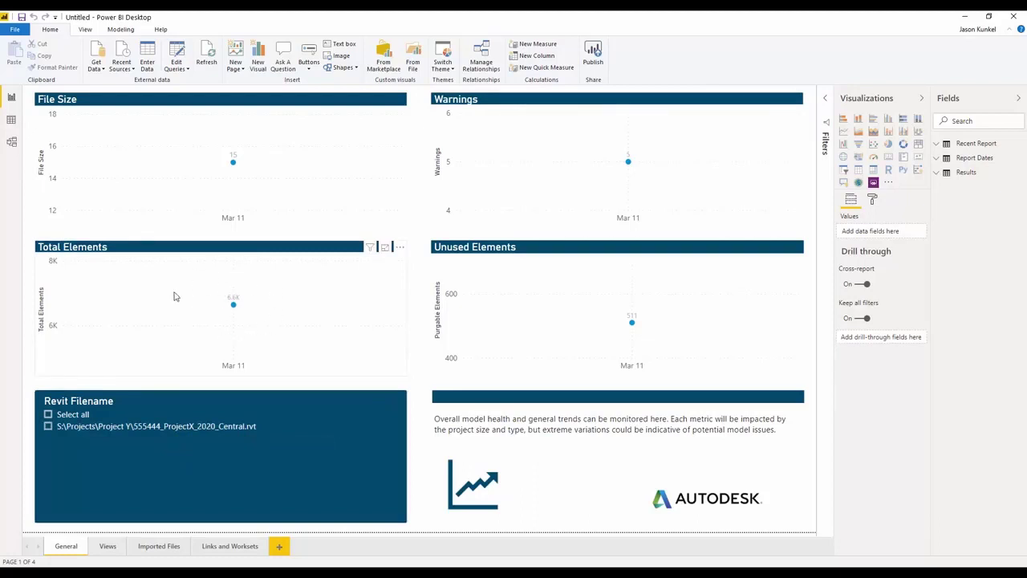
Step: Review the dashboard's Views and Imported Files pages, and return to the General page
click(108, 552)
click(166, 551)
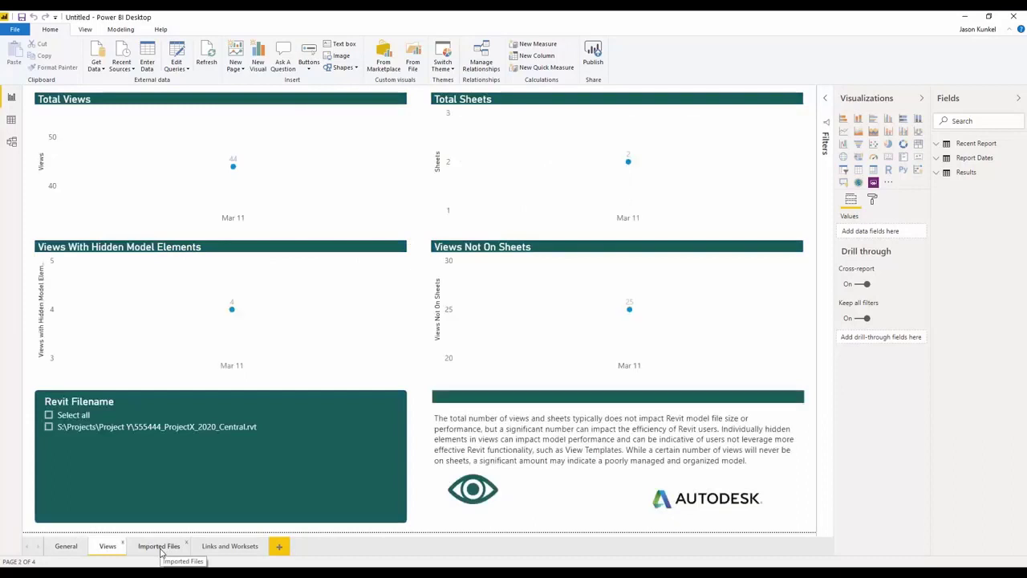
click(69, 548)
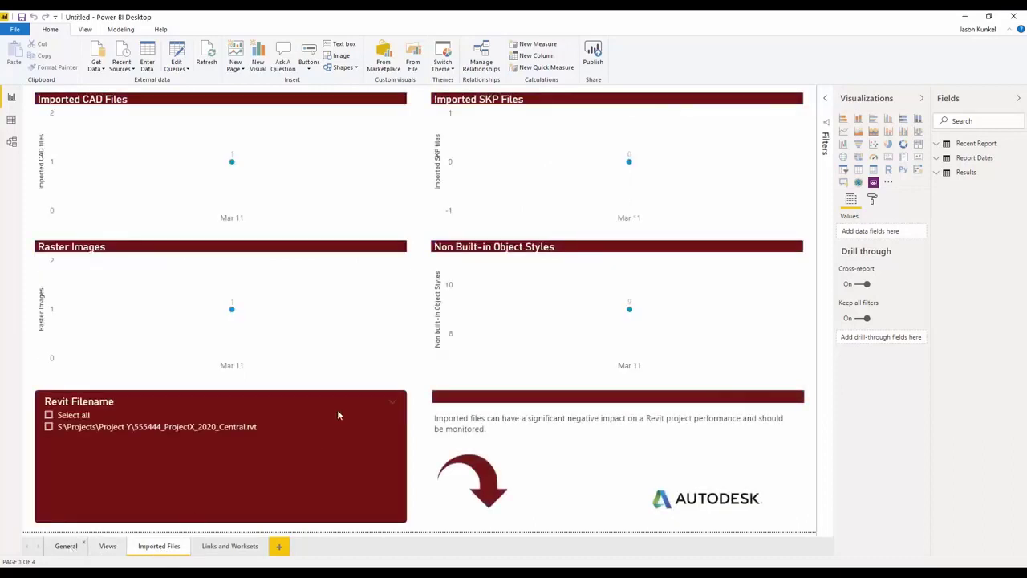